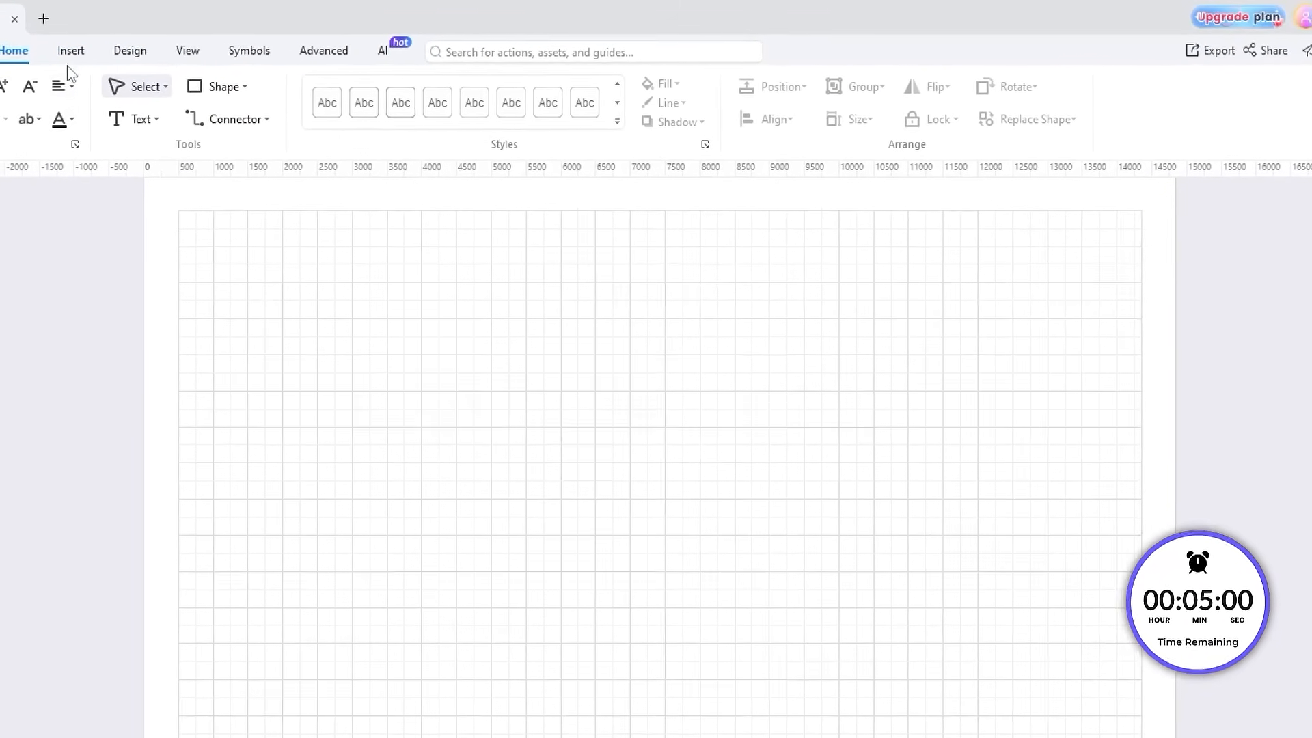
# - Set the drawing's measurement unit to feet and inches
pyautogui.click(344, 37)
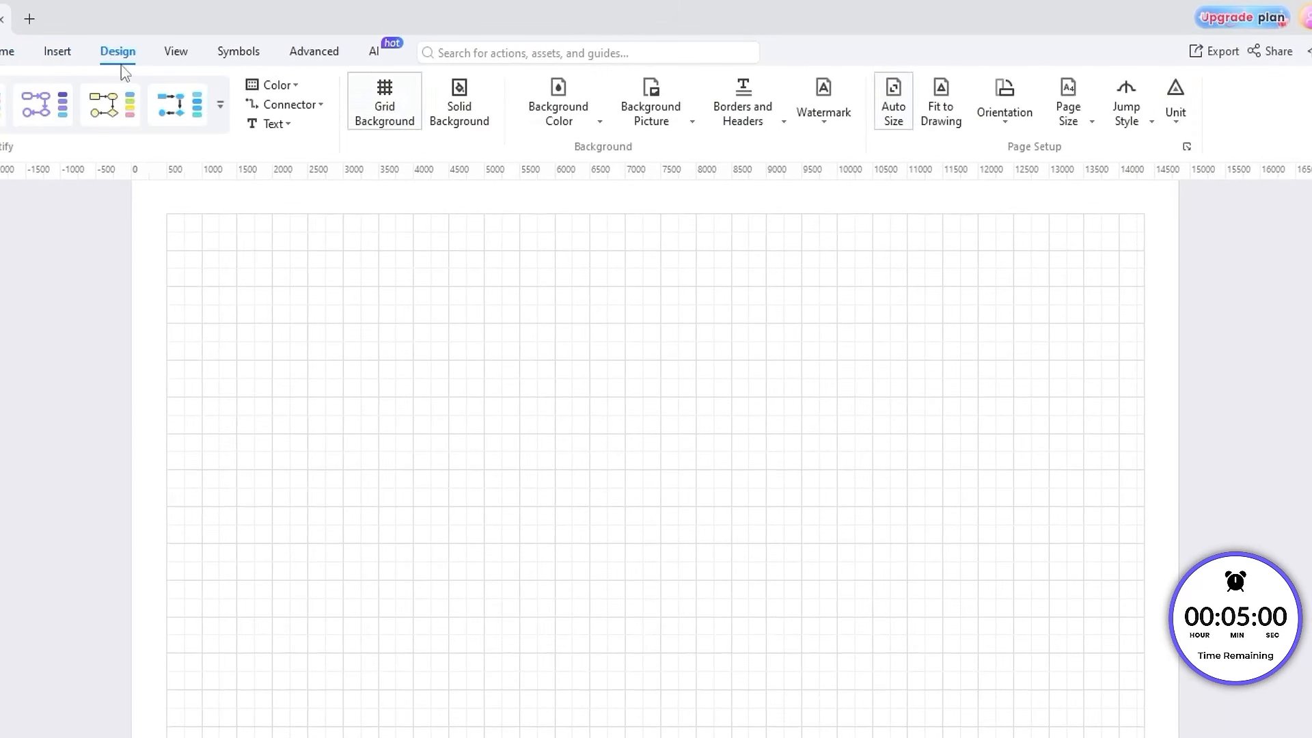
pyautogui.click(1177, 110)
pyautogui.click(1230, 293)
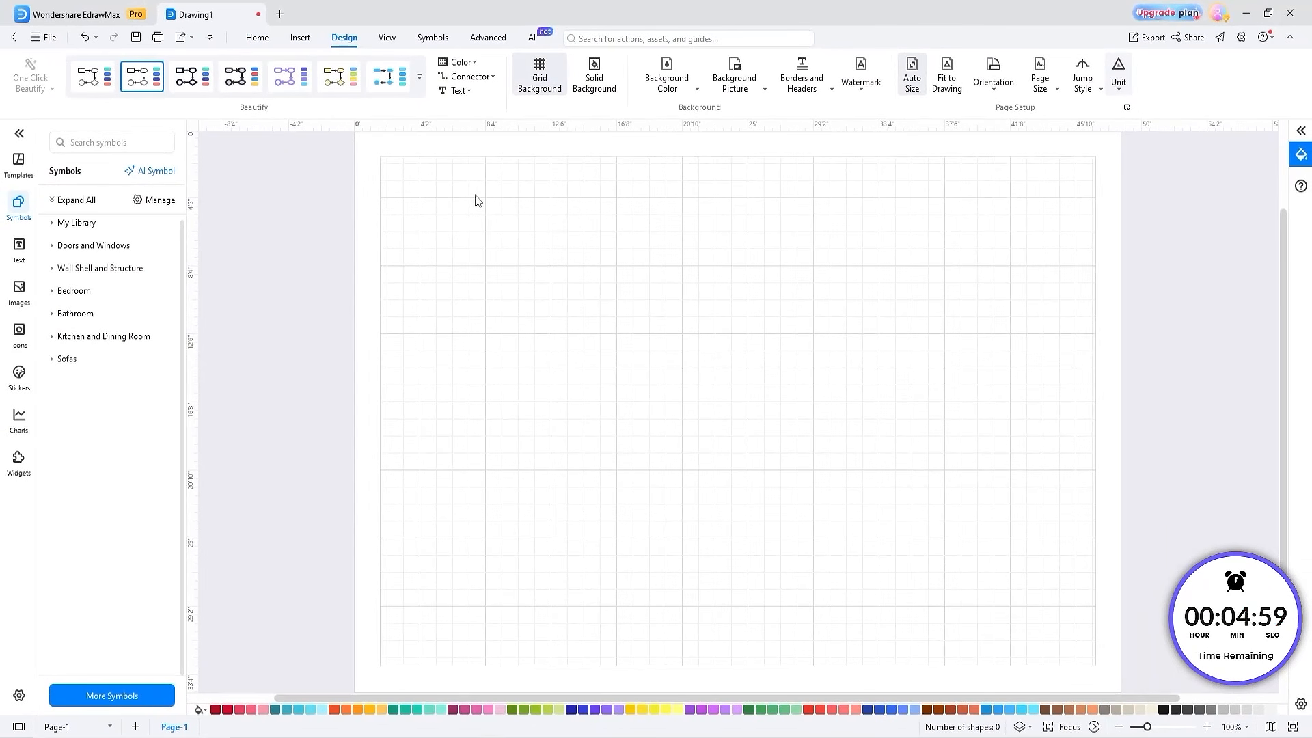
# - Place a horizontal wall and a vertical wall of length 26, joined at the horizontal wall's left end
pyautogui.click(100, 268)
pyautogui.moveTo(218, 378); pyautogui.dragTo(684, 286)
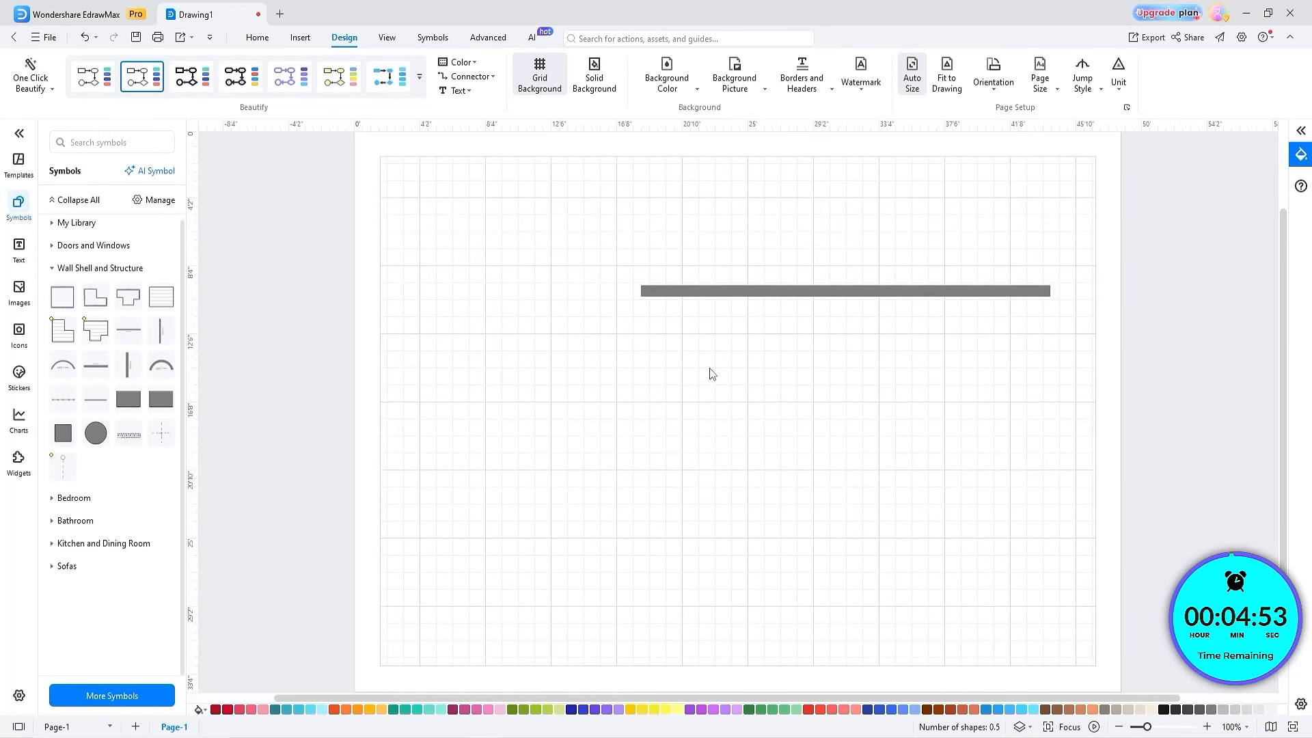
pyautogui.moveTo(127, 365); pyautogui.dragTo(734, 370)
pyautogui.write('2')
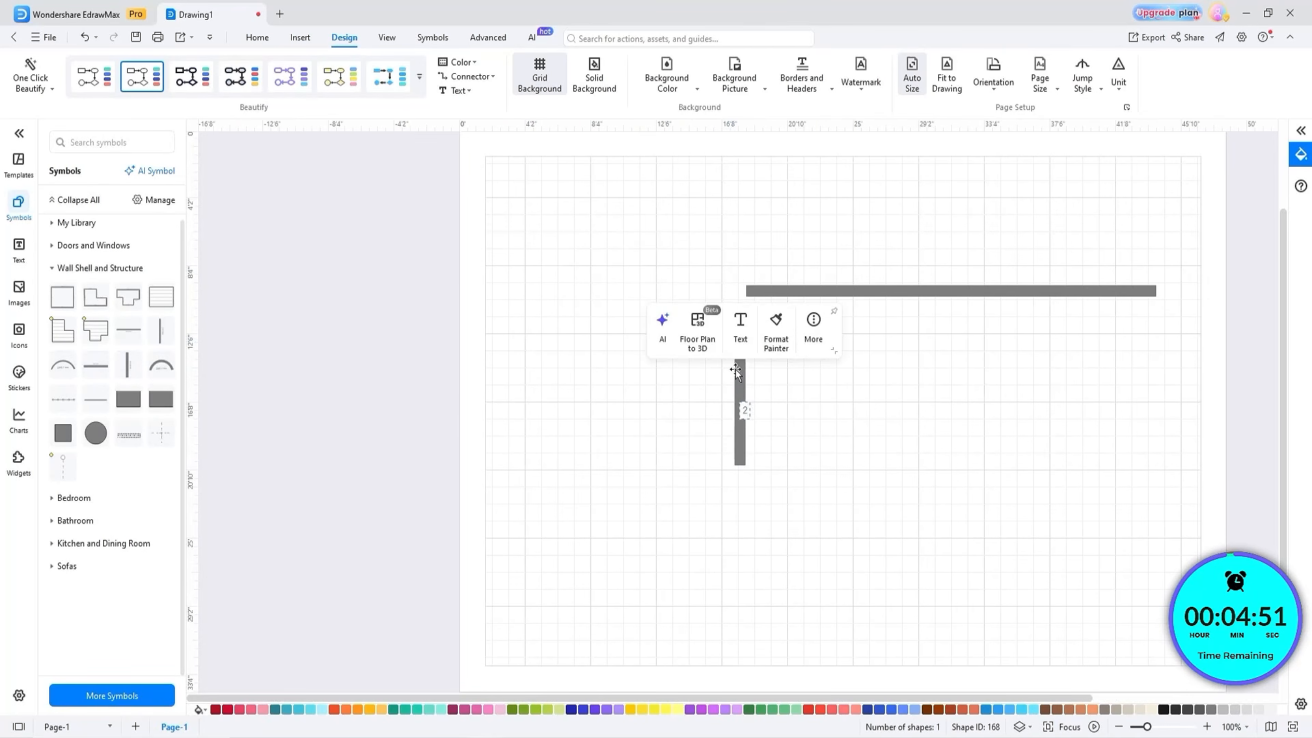
pyautogui.write('6')
pyautogui.press('Return')
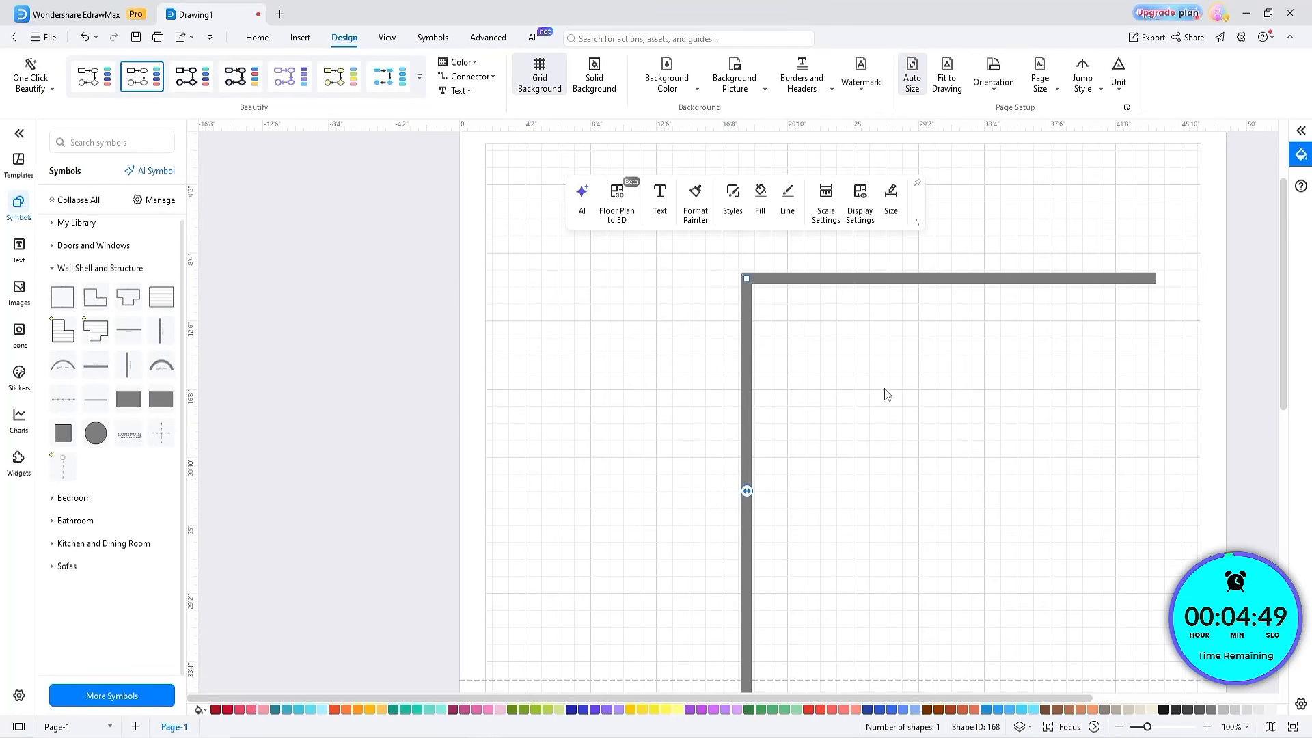
# - Copy both walls to the opposite sides to close a square outer shell, and shift the whole shell left
pyautogui.scroll(-2, 1017, 456)
pyautogui.moveTo(1018, 195); pyautogui.dragTo(1015, 622)
pyautogui.moveTo(750, 452); pyautogui.dragTo(1162, 462)
pyautogui.click(1057, 452)
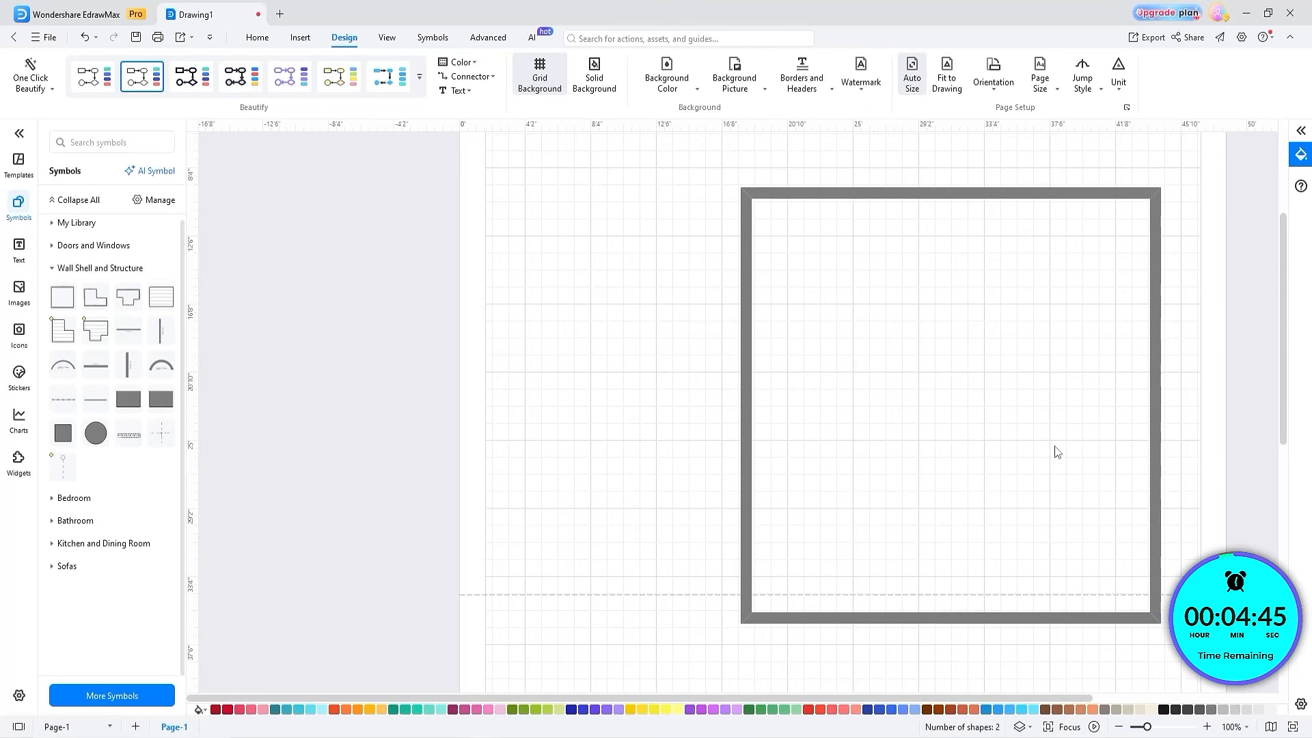
pyautogui.hotkey('ctrl', 'a')
pyautogui.moveTo(730, 311); pyautogui.dragTo(622, 311)
pyautogui.click(797, 337)
# - Divide off two equal upper rooms with a central vertical partition and a full-width horizontal partition below it
pyautogui.moveTo(109, 369); pyautogui.dragTo(711, 347)
pyautogui.moveTo(708, 347); pyautogui.dragTo(697, 195)
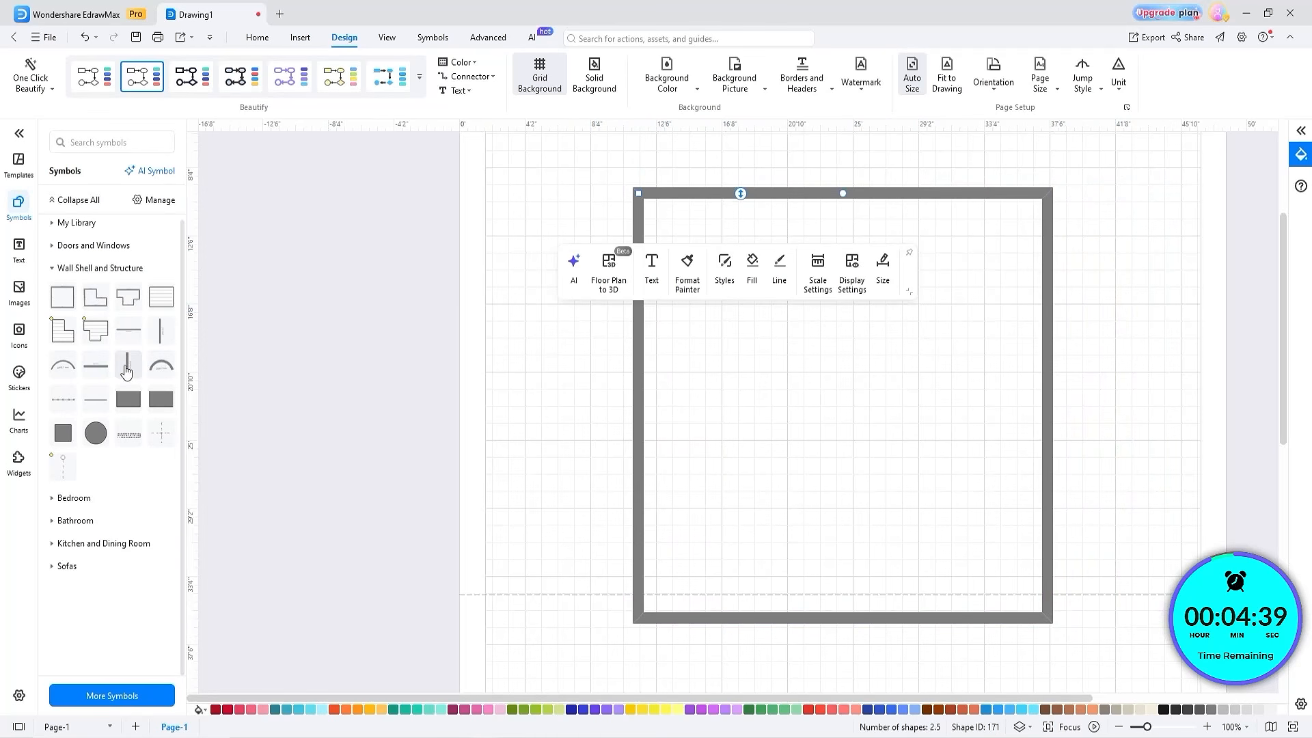
pyautogui.moveTo(120, 371); pyautogui.dragTo(846, 251)
pyautogui.moveTo(764, 195); pyautogui.dragTo(971, 360)
# - Enclose two small rooms below the horizontal partition, one against each outer side wall
pyautogui.moveTo(194, 380); pyautogui.dragTo(707, 420)
pyautogui.moveTo(128, 373); pyautogui.dragTo(752, 413)
pyautogui.moveTo(699, 361); pyautogui.dragTo(1009, 364)
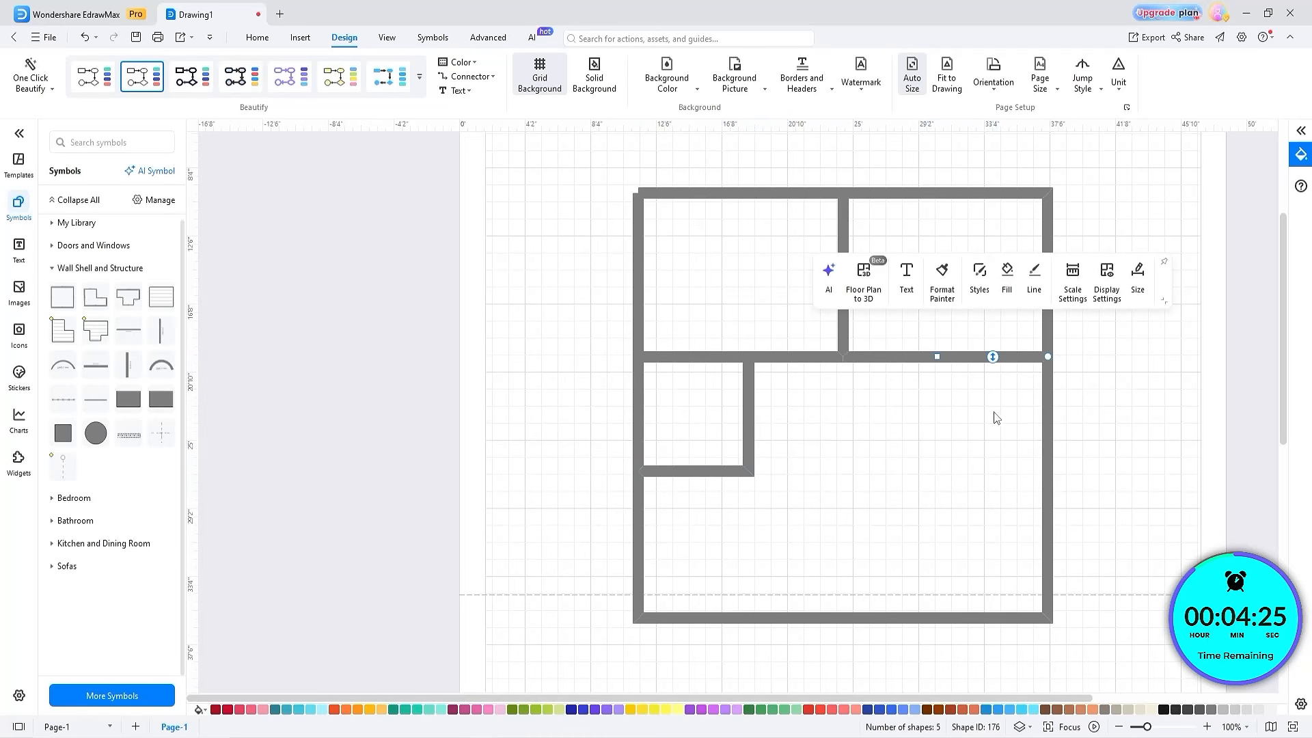
pyautogui.moveTo(754, 404); pyautogui.dragTo(941, 418)
# - Add a vertical wall of length 9 from the right small room down to the lower outer wall
pyautogui.moveTo(960, 357); pyautogui.dragTo(866, 508)
pyautogui.click(895, 506)
pyautogui.doubleClick(866, 508)
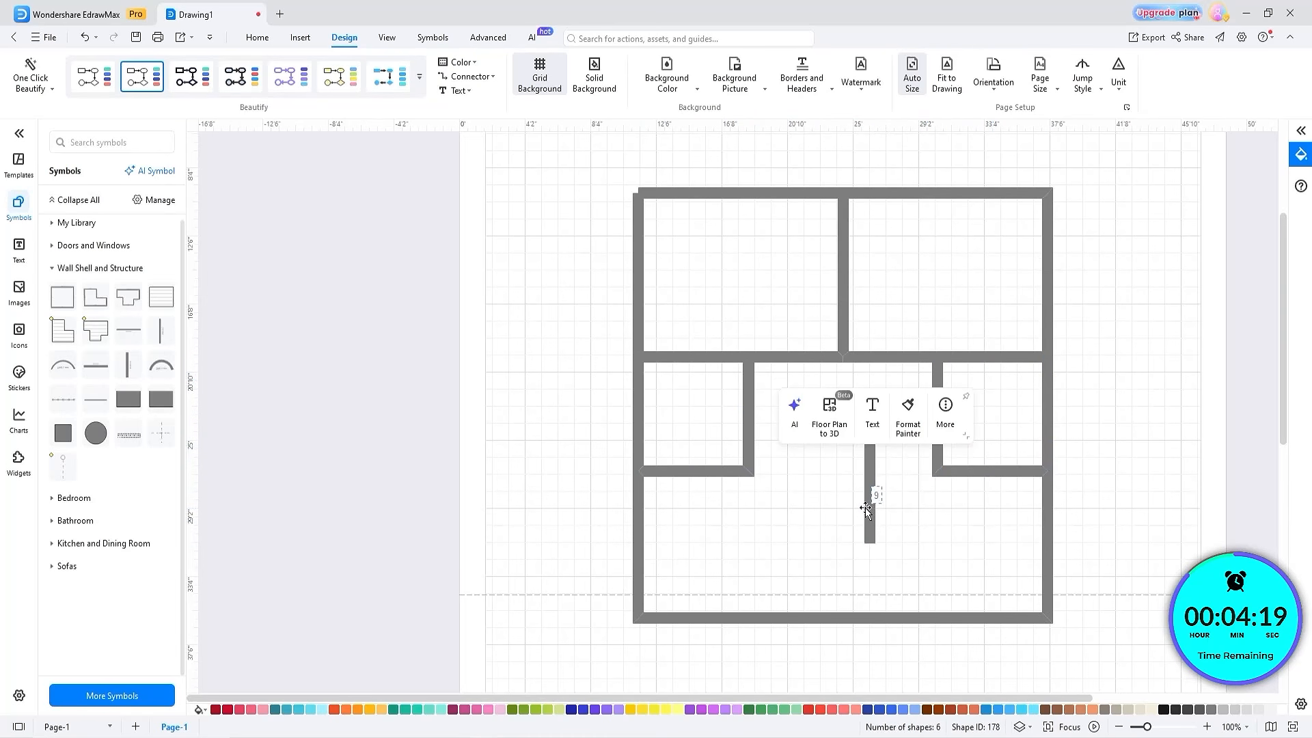
pyautogui.write('9')
pyautogui.press('Return')
pyautogui.moveTo(870, 504); pyautogui.dragTo(940, 551)
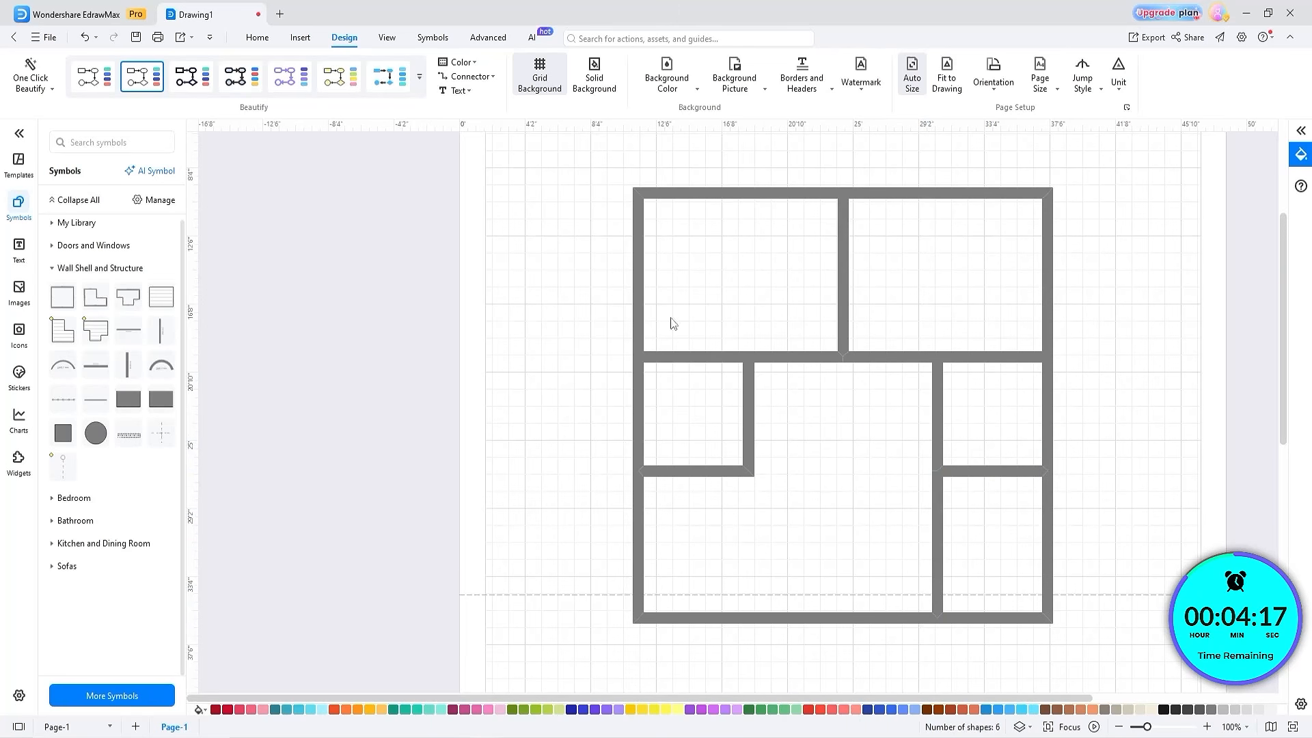
# - Place a double door in the lower outer wall of the large central room
pyautogui.click(94, 268)
pyautogui.click(94, 245)
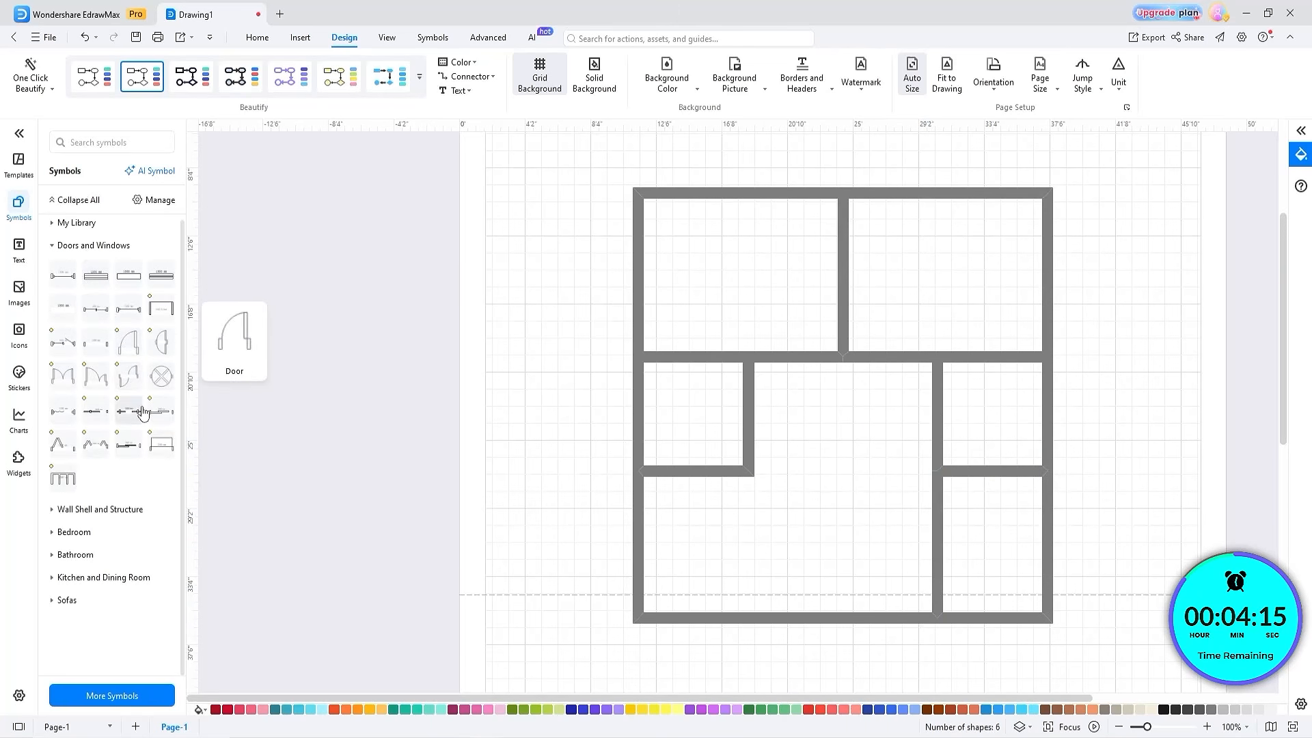
pyautogui.moveTo(63, 376); pyautogui.dragTo(789, 600)
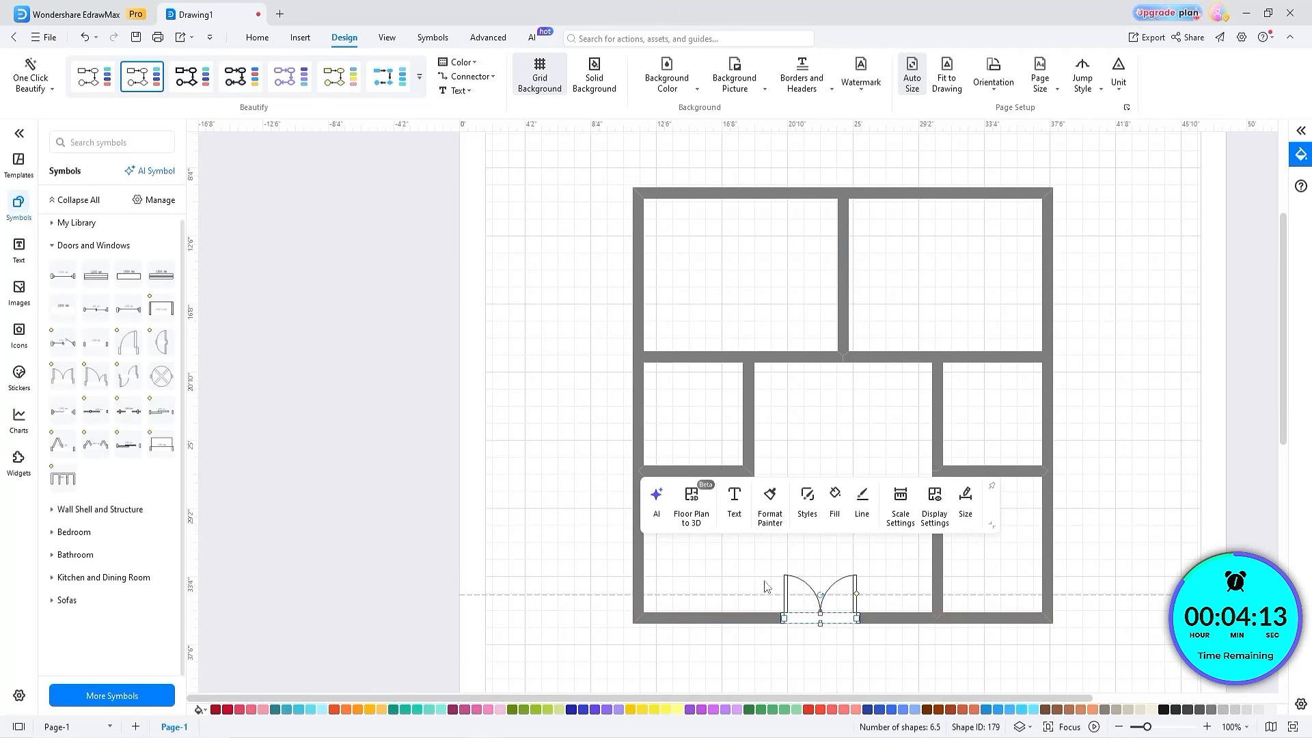
# - Add mirrored single doors into the two upper rooms, one on each side of the central partition
pyautogui.moveTo(139, 356); pyautogui.dragTo(884, 362)
pyautogui.rightClick(882, 341)
pyautogui.click(956, 26)
pyautogui.click(780, 448)
# - Add single doors into the two small side rooms from the upper rooms, flipped to swing into the small rooms
pyautogui.moveTo(135, 355); pyautogui.dragTo(972, 360)
pyautogui.rightClick(972, 360)
pyautogui.click(1032, 44)
pyautogui.rightClick(971, 359)
pyautogui.click(1031, 24)
pyautogui.moveTo(981, 362); pyautogui.dragTo(729, 357)
pyautogui.rightClick(715, 362)
pyautogui.click(823, 44)
pyautogui.click(813, 455)
# - Add a single door in the left wall of the lower-right room, swinging into that room
pyautogui.moveTo(137, 350); pyautogui.dragTo(955, 489)
pyautogui.rightClick(937, 504)
pyautogui.click(1026, 81)
pyautogui.click(850, 494)
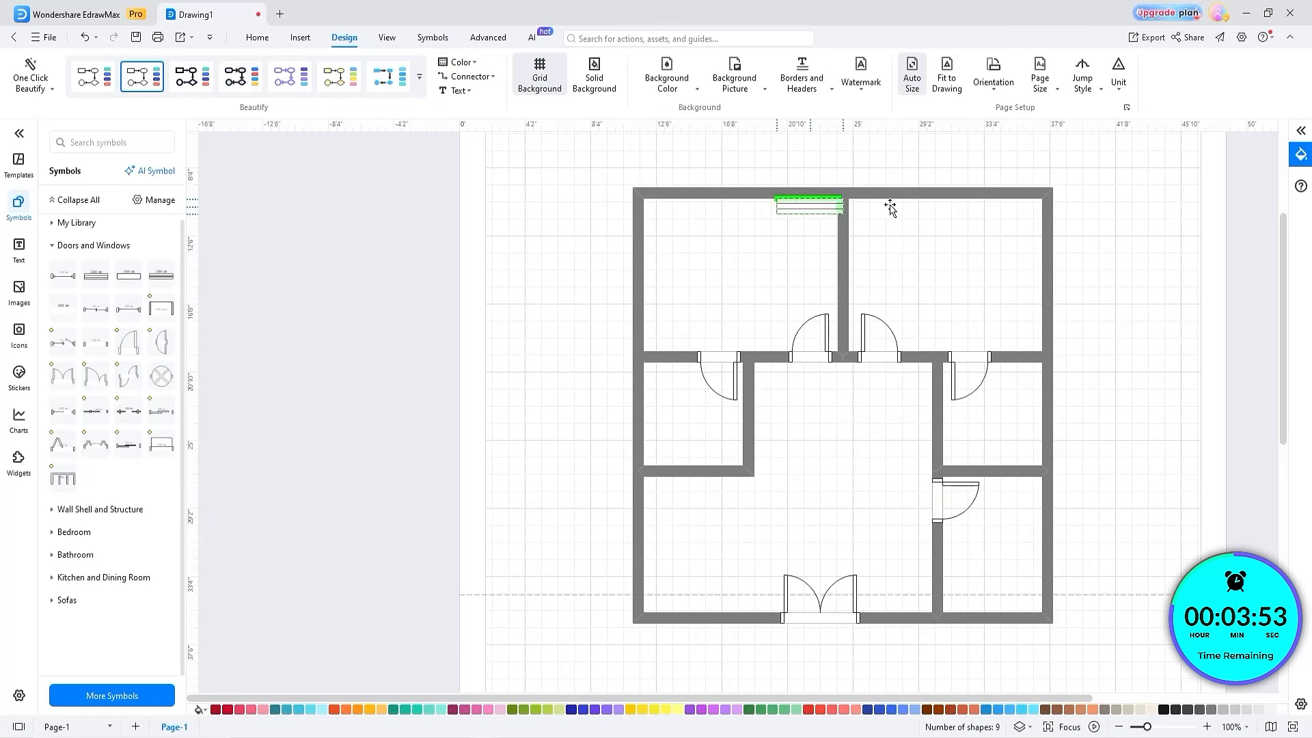
# - Place windows in the upper rooms' top wall and in the outer side walls of the small rooms and lower-right room
pyautogui.moveTo(789, 214); pyautogui.dragTo(966, 197)
pyautogui.moveTo(95, 276); pyautogui.dragTo(728, 198)
pyautogui.click(593, 231)
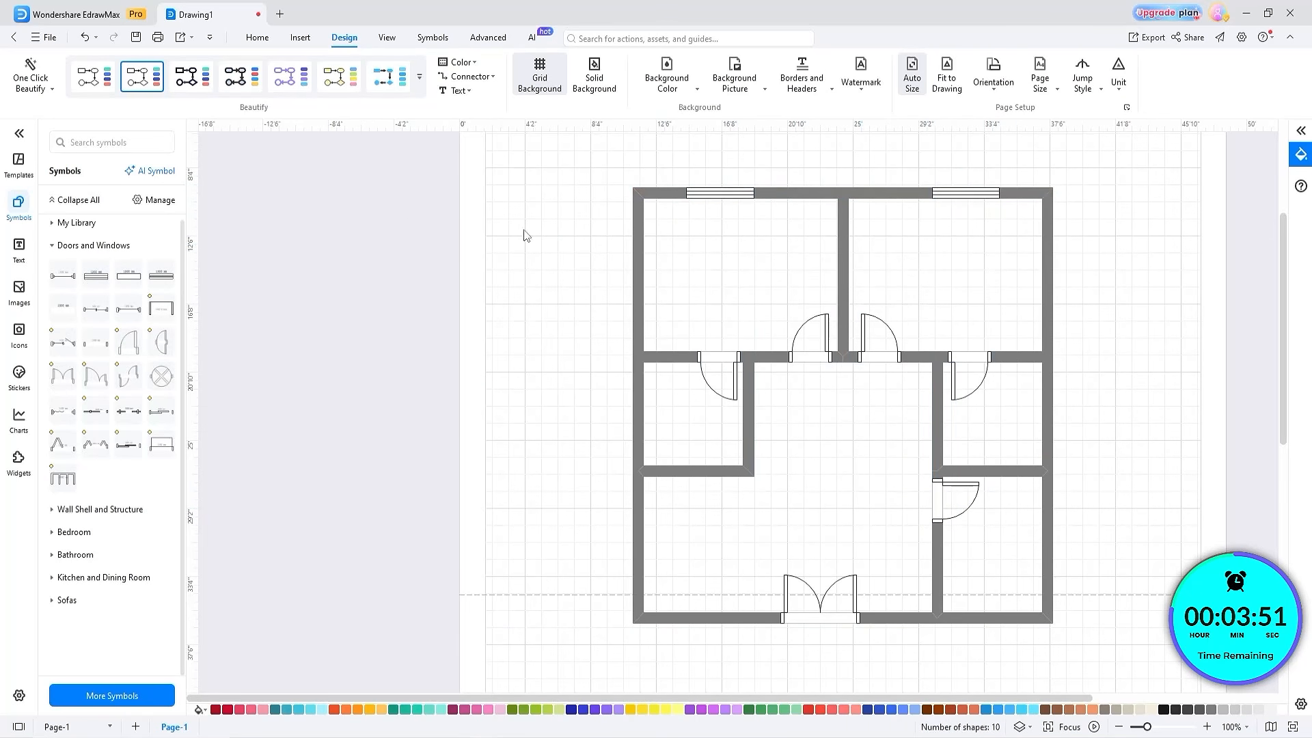
pyautogui.moveTo(109, 287); pyautogui.dragTo(639, 417)
pyautogui.click(686, 451)
# - Place a double bed in each upper room, rotated with its headboard against the outer side wall
pyautogui.click(93, 245)
pyautogui.click(73, 291)
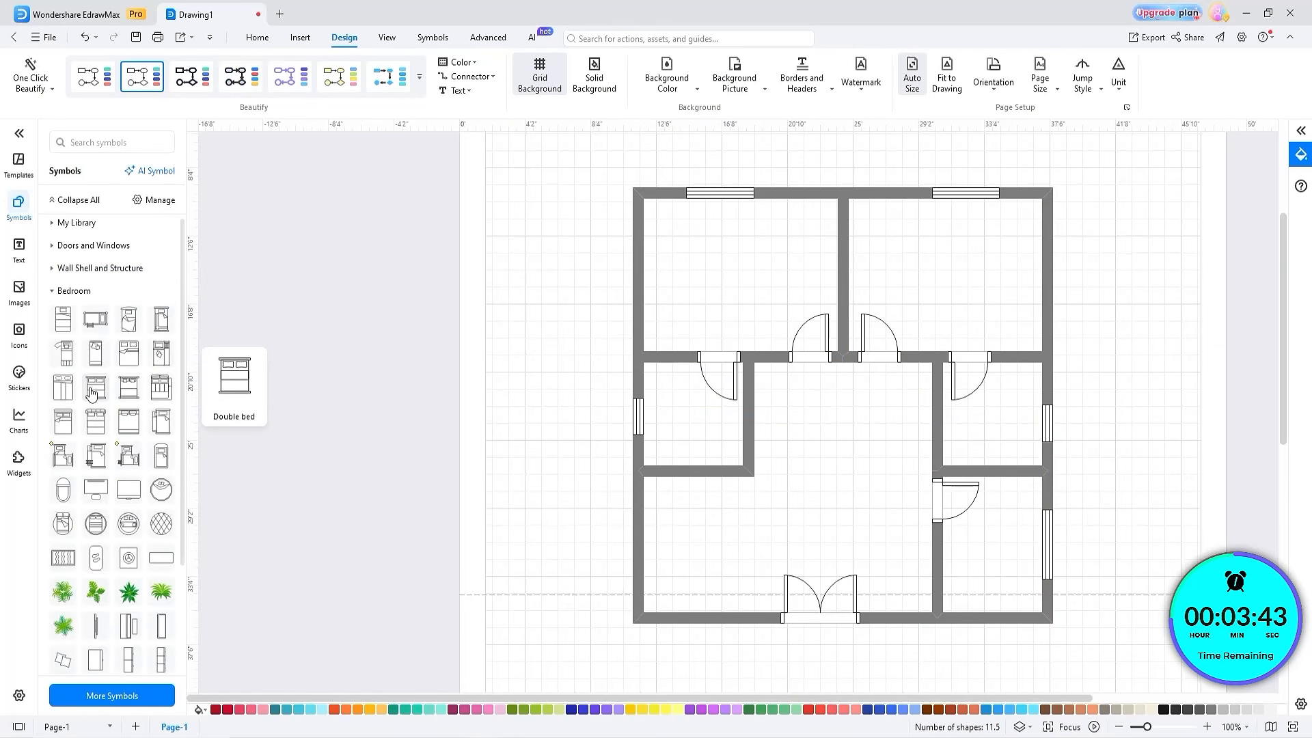
pyautogui.moveTo(96, 387); pyautogui.dragTo(357, 344)
pyautogui.moveTo(513, 332); pyautogui.dragTo(714, 287)
pyautogui.moveTo(709, 223); pyautogui.dragTo(671, 279)
pyautogui.moveTo(692, 278); pyautogui.dragTo(1018, 280)
pyautogui.keyDown('ctrl'); pyautogui.click(694, 279); pyautogui.keyUp('ctrl')
pyautogui.click(915, 286)
# - Place a wash basin and a toilet in each of the two small side rooms
pyautogui.click(107, 292)
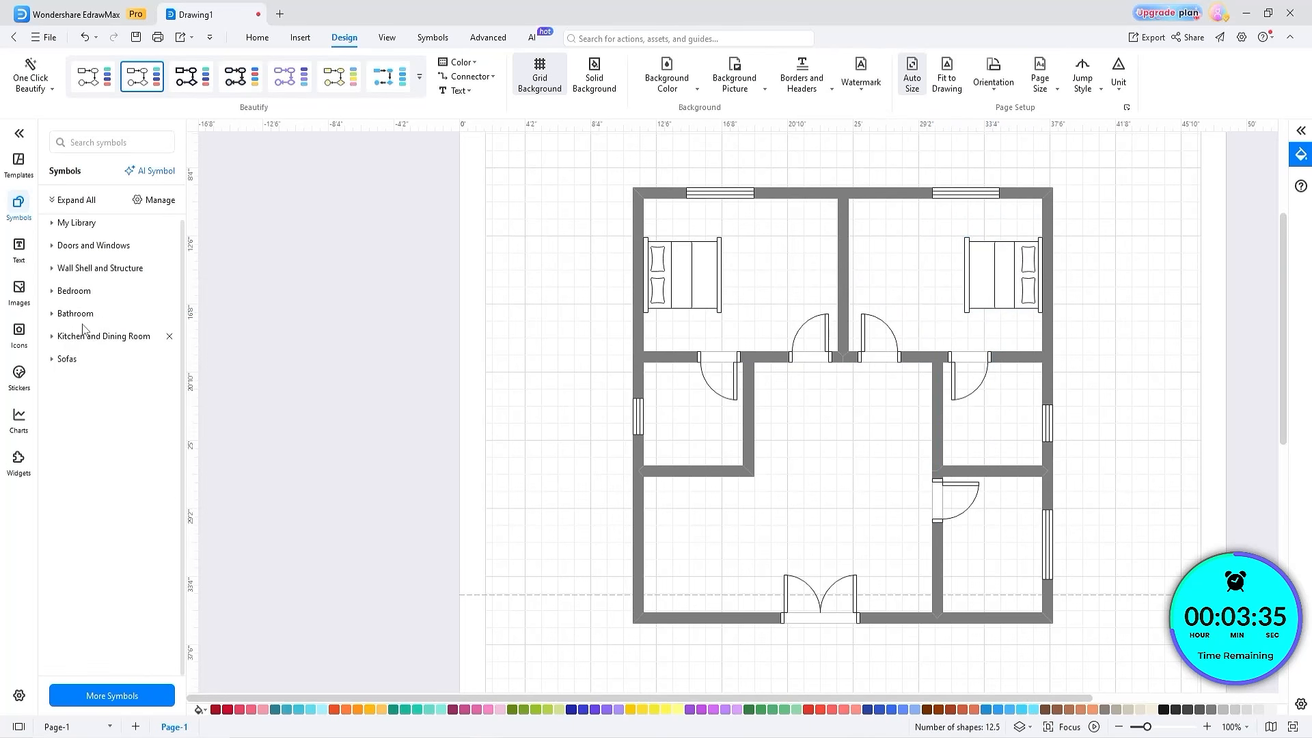
pyautogui.click(75, 313)
pyautogui.moveTo(661, 377)
pyautogui.mouseDown()
pyautogui.moveTo(660, 410)
pyautogui.moveTo(655, 380)
pyautogui.mouseUp()
pyautogui.hotkey('ctrl', 'l')
pyautogui.click(470, 435)
pyautogui.moveTo(138, 483); pyautogui.dragTo(984, 441)
pyautogui.moveTo(661, 389); pyautogui.dragTo(1008, 415)
pyautogui.click(1027, 387)
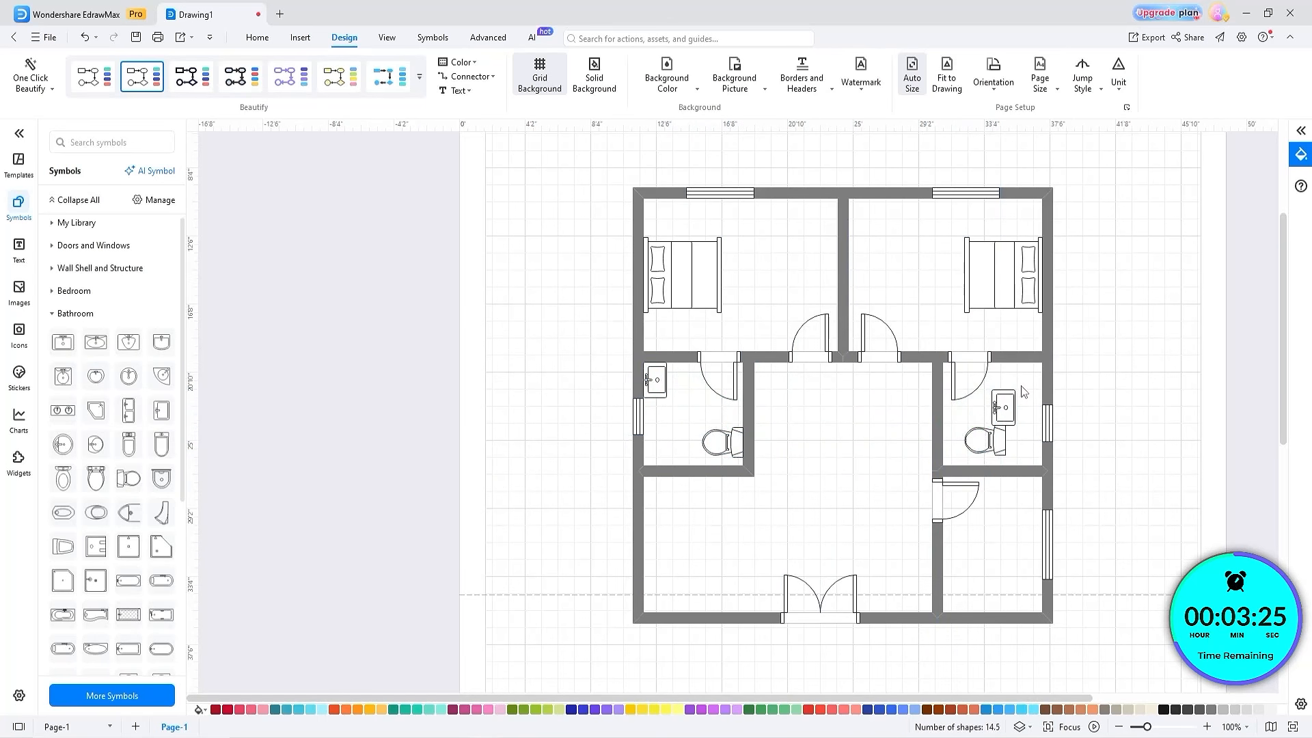
# - Mirror the right small room's fixtures, placing the basin in the upper-right corner and the toilet against the left wall
pyautogui.click(996, 392)
pyautogui.moveTo(975, 407); pyautogui.dragTo(1036, 387)
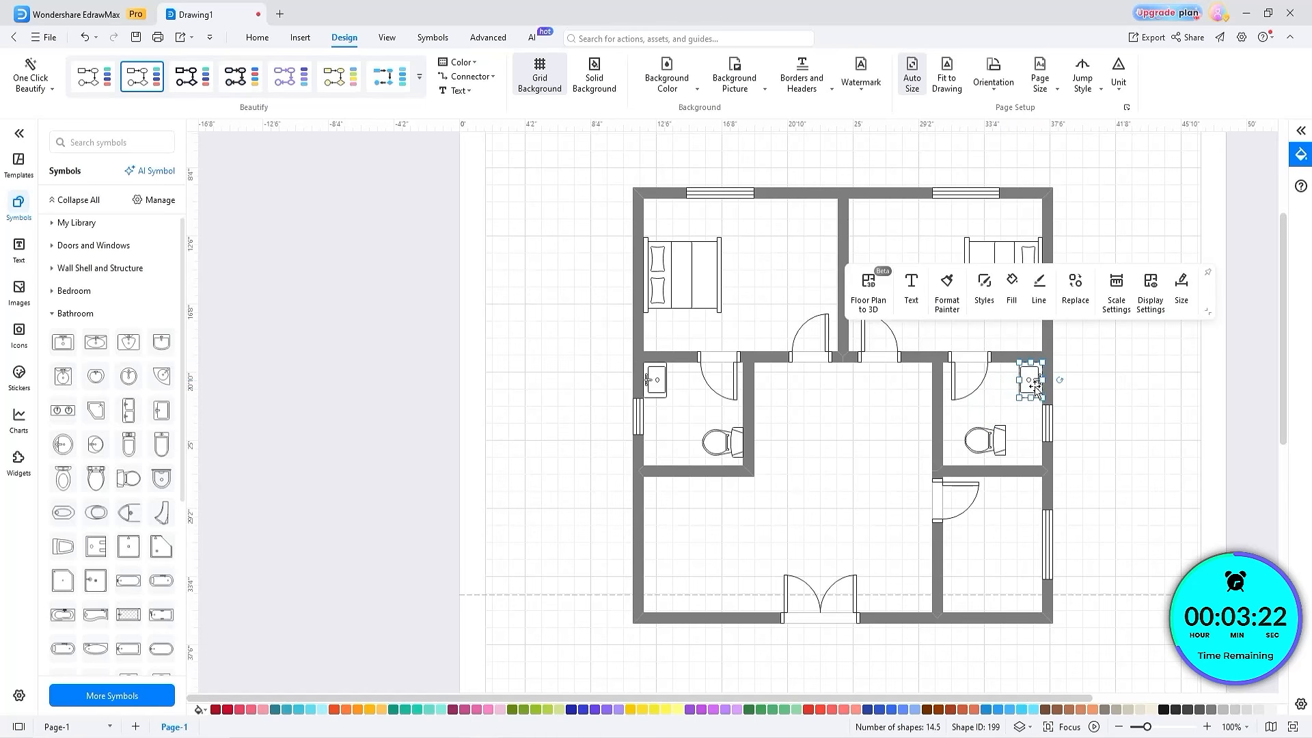
pyautogui.click(997, 436)
pyautogui.moveTo(985, 473); pyautogui.dragTo(964, 443)
pyautogui.click(1011, 445)
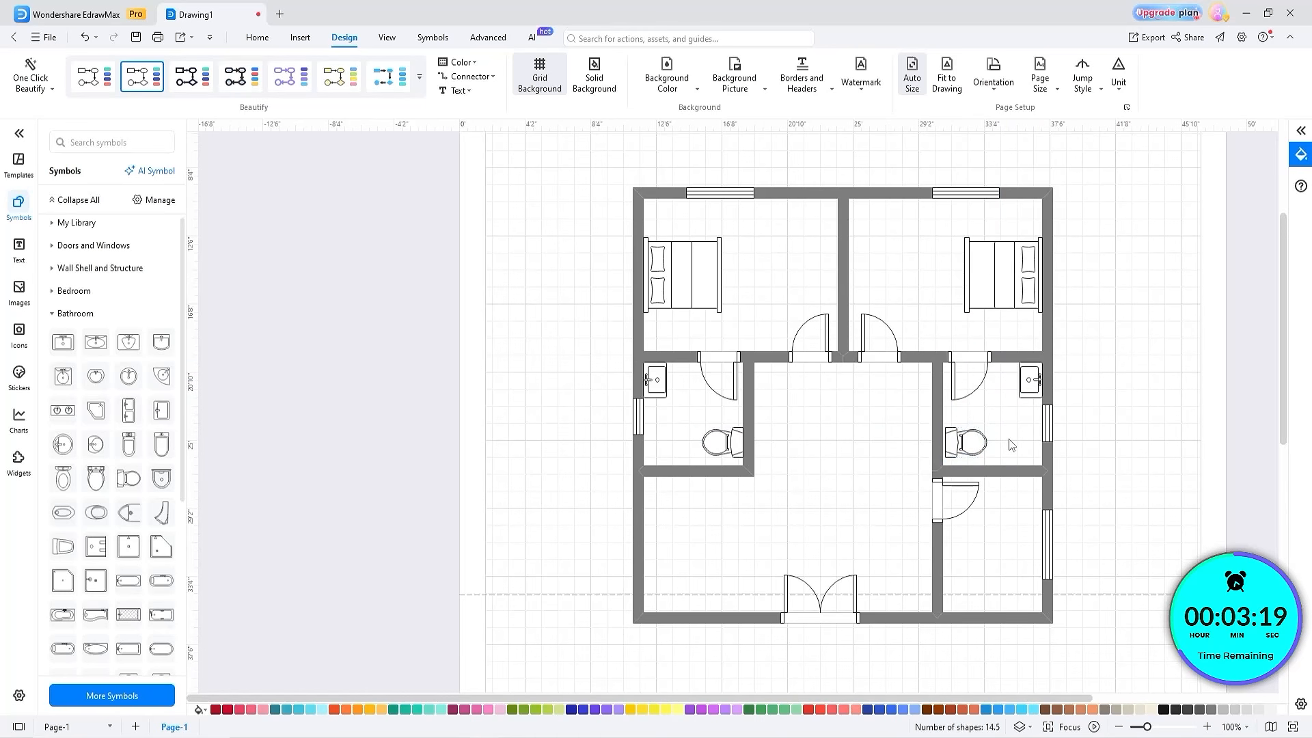
# - Fit a countertop along the outer side wall of the lower-right room and place a two-burner cooktop on its upper part
pyautogui.click(96, 314)
pyautogui.click(103, 336)
pyautogui.moveTo(63, 365); pyautogui.dragTo(1030, 614)
pyautogui.scroll(3, 1040, 618)
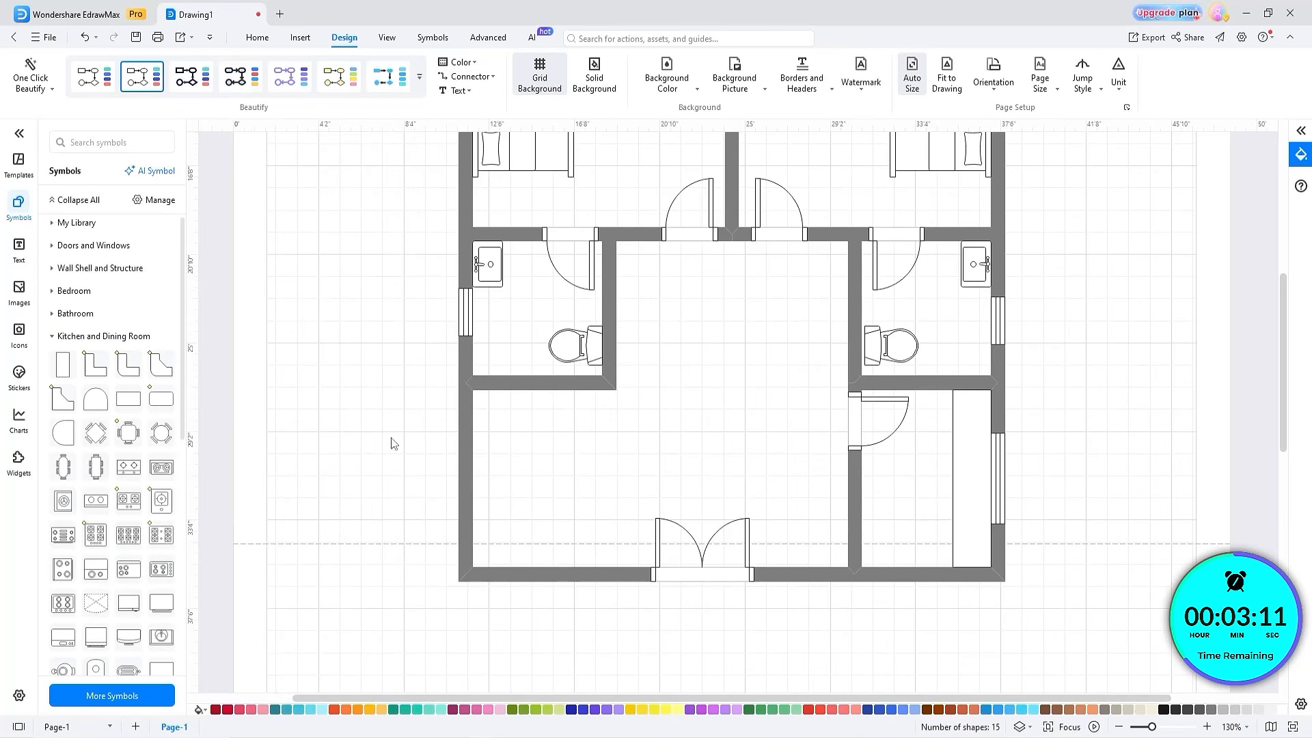
pyautogui.moveTo(140, 471); pyautogui.dragTo(973, 446)
pyautogui.click(846, 474)
# - Place a double-bowl sink, rotated to fit, on the lower part of the kitchen countertop
pyautogui.scroll(-2, 142, 558)
pyautogui.moveTo(162, 620); pyautogui.dragTo(855, 509)
pyautogui.moveTo(855, 464); pyautogui.dragTo(903, 507)
pyautogui.moveTo(861, 522); pyautogui.dragTo(978, 536)
pyautogui.click(914, 541)
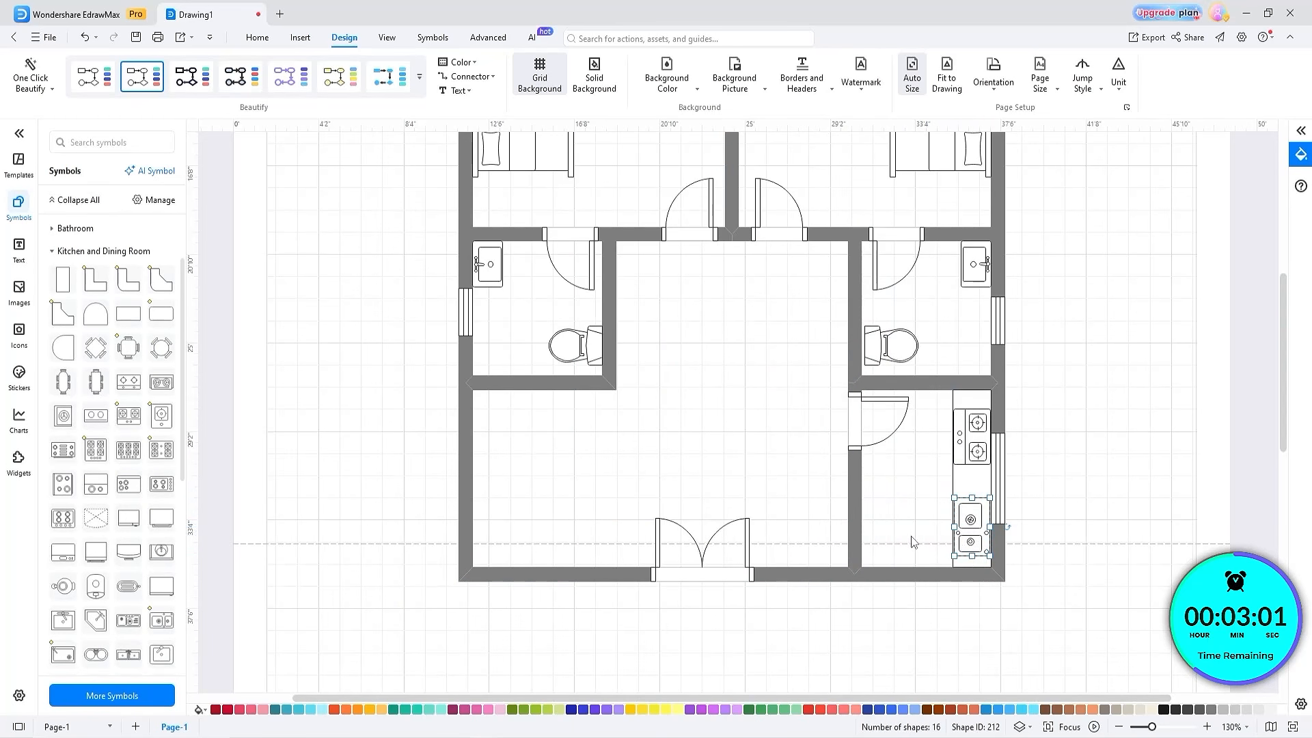
# - Place two three-seat sofas facing each other in the lower-left living area
pyautogui.scroll(-3, 894, 493)
pyautogui.click(105, 251)
pyautogui.click(67, 359)
pyautogui.moveTo(95, 387); pyautogui.dragTo(647, 439)
pyautogui.keyDown('ctrl'); pyautogui.moveTo(651, 443); pyautogui.dragTo(663, 513); pyautogui.keyUp('ctrl')
pyautogui.moveTo(646, 468); pyautogui.dragTo(645, 528)
pyautogui.moveTo(659, 501); pyautogui.dragTo(609, 495)
pyautogui.click(615, 495)
# - Place a television from the bedroom symbols against the living area's left wall, between the sofas
pyautogui.click(77, 293)
pyautogui.scroll(-1, 125, 535)
pyautogui.moveTo(608, 444); pyautogui.dragTo(576, 490)
pyautogui.click(718, 488)
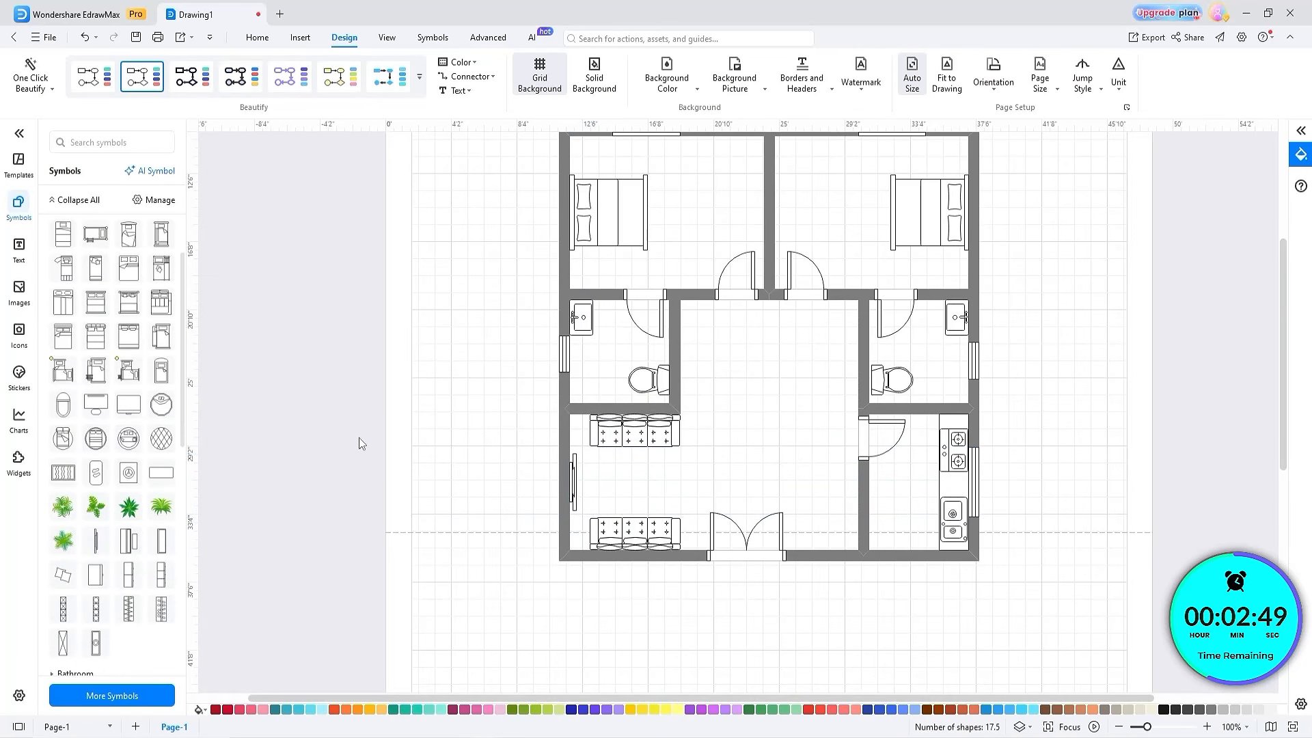
# - Search the symbol library for "carpet", add the Carpet set, and place a round scalloped carpet in the central room
pyautogui.scroll(-1, 114, 630)
pyautogui.click(114, 631)
pyautogui.click(117, 691)
pyautogui.click(430, 177)
pyautogui.write('carpet')
pyautogui.click(408, 316)
pyautogui.click(848, 554)
pyautogui.moveTo(117, 554); pyautogui.dragTo(760, 410)
pyautogui.click(805, 476)
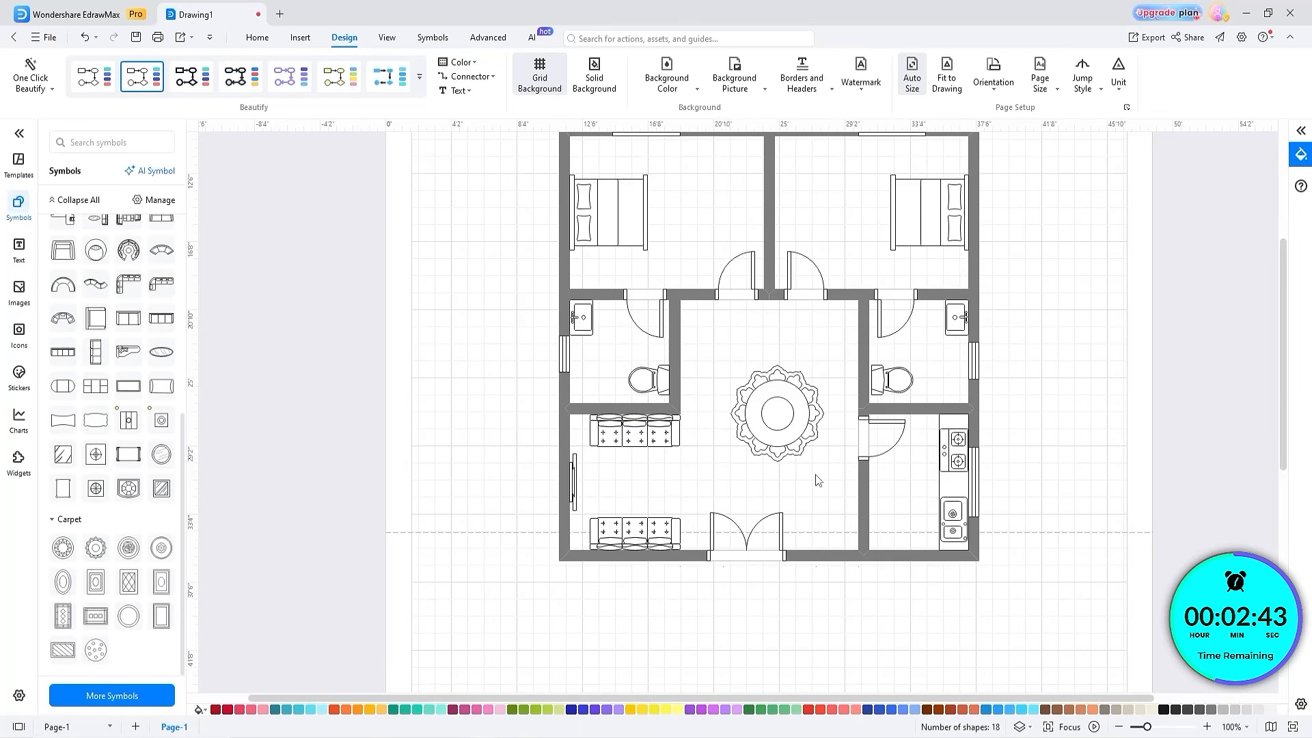
# - Add a bold BEDROOM label in the upper-right room and copy it to the upper-left room and the left bathroom
pyautogui.scroll(-2, 806, 478)
pyautogui.scroll(2, 1050, 411)
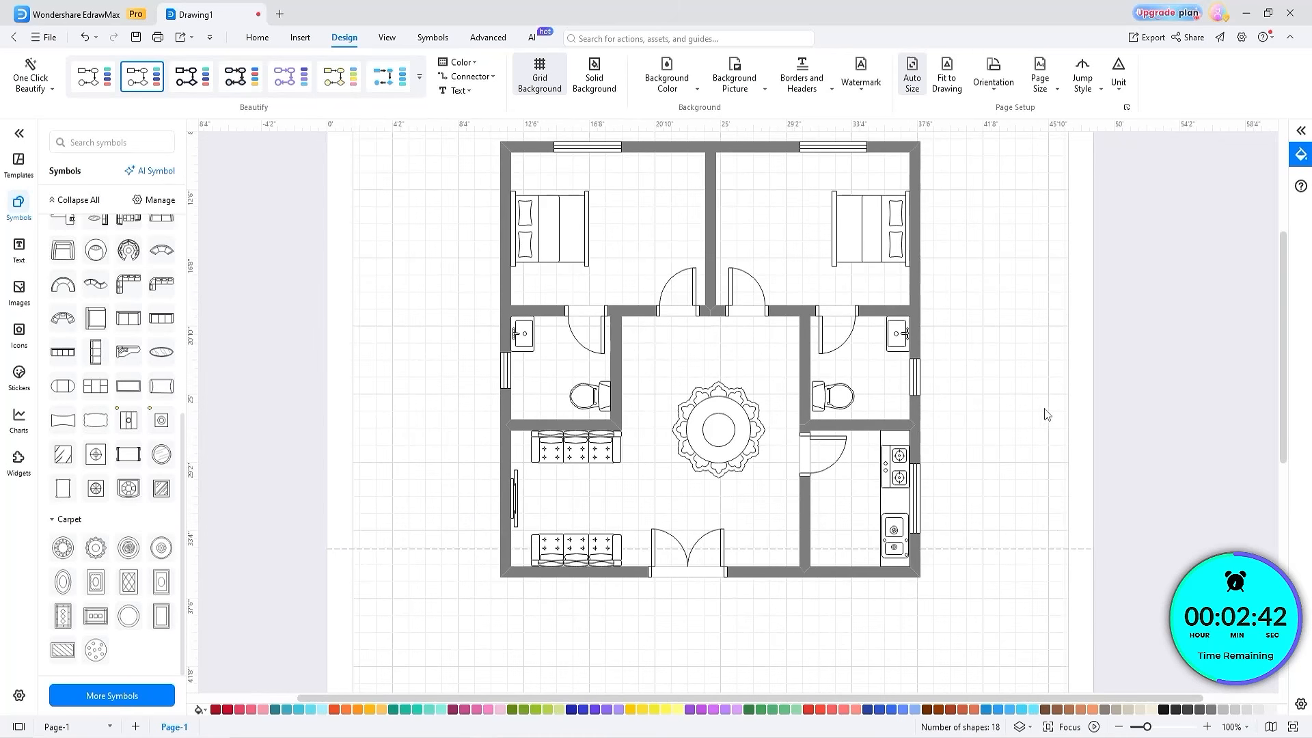
pyautogui.doubleClick(779, 233)
pyautogui.click(740, 246)
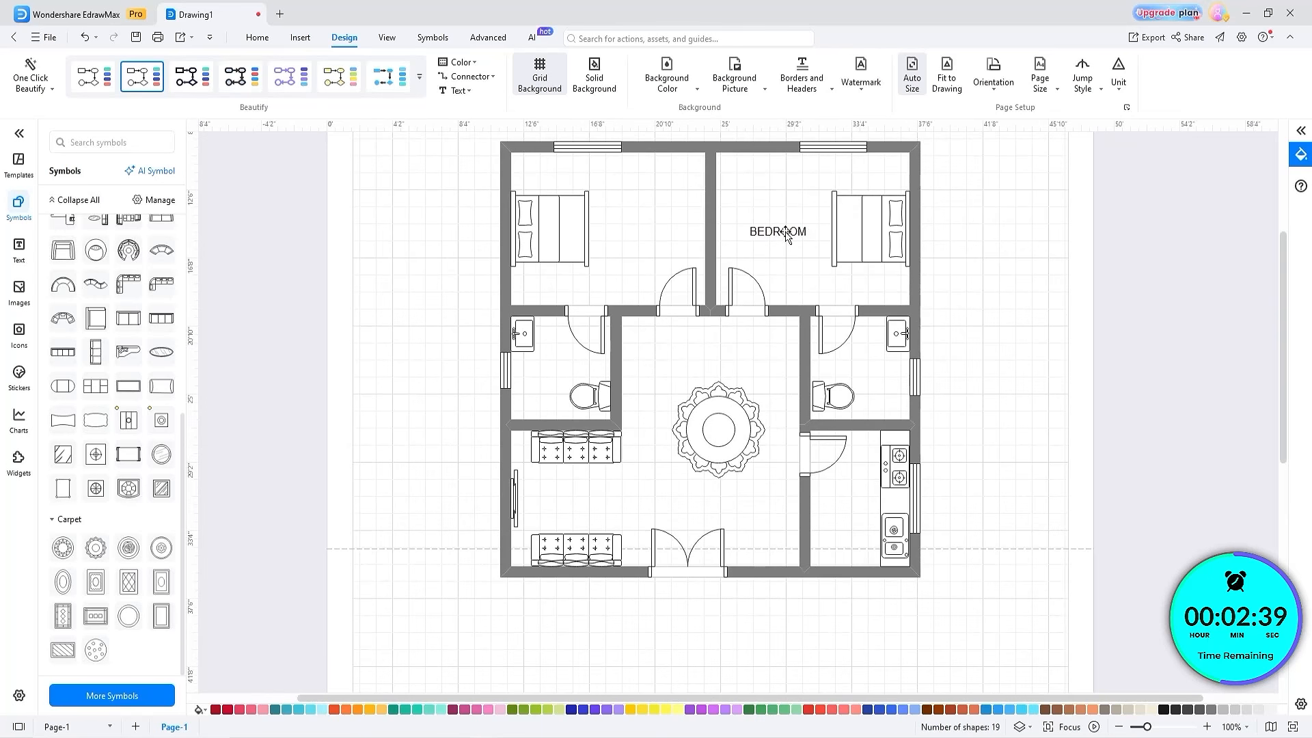
pyautogui.keyDown('ctrl'); pyautogui.moveTo(779, 234); pyautogui.dragTo(565, 370); pyautogui.keyUp('ctrl')
# - Change the left bathroom's label to BATHROOM and copy it to the right bathroom, kitchen and living area
pyautogui.doubleClick(562, 369)
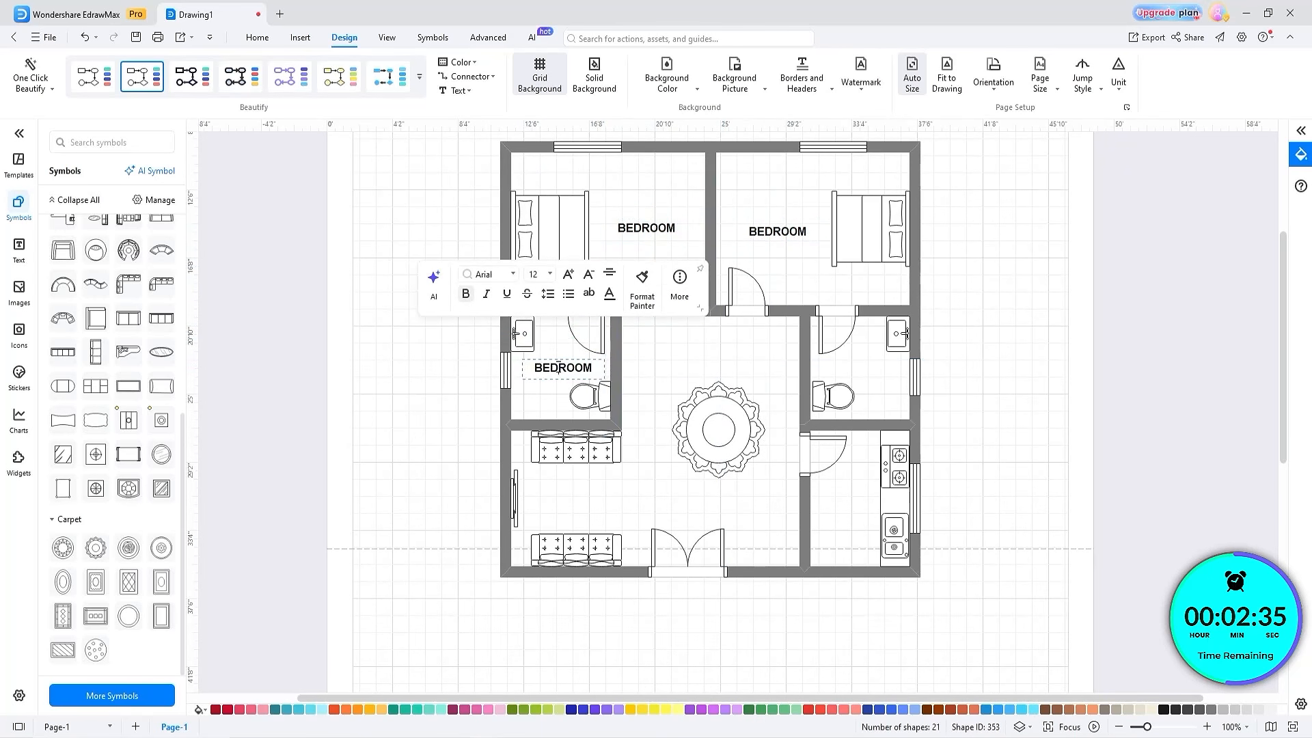
pyautogui.click(541, 397)
pyautogui.keyDown('ctrl'); pyautogui.moveTo(555, 373); pyautogui.dragTo(586, 499); pyautogui.keyUp('ctrl')
# - Change the lower-right room's label to KITCHEN and the lower-left area's label to LIVING ROOM
pyautogui.doubleClick(854, 503)
pyautogui.write('KITCHEN')
pyautogui.click(857, 524)
pyautogui.click(854, 527)
pyautogui.doubleClick(586, 498)
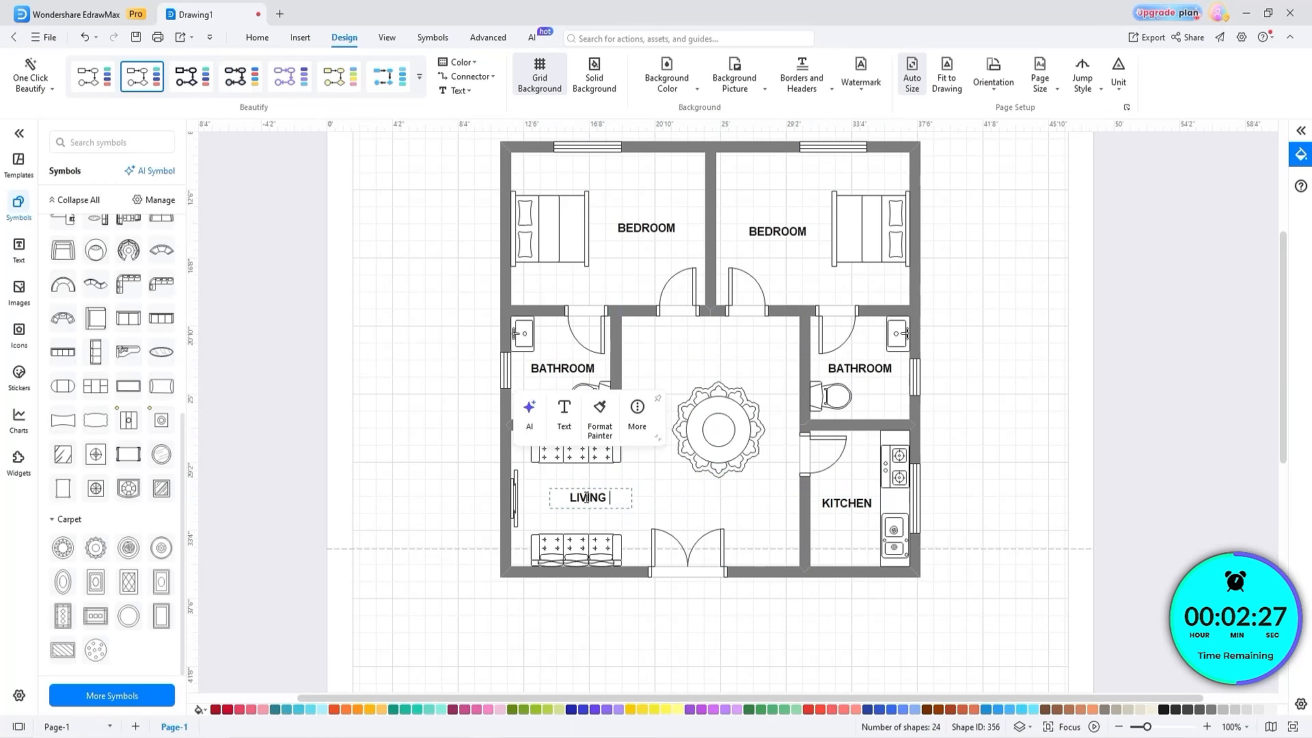
pyautogui.click(662, 510)
# - Fit the page size to the finished floor plan
pyautogui.keyDown('ctrl'); pyautogui.scroll(-2, 684, 502); pyautogui.keyUp('ctrl')
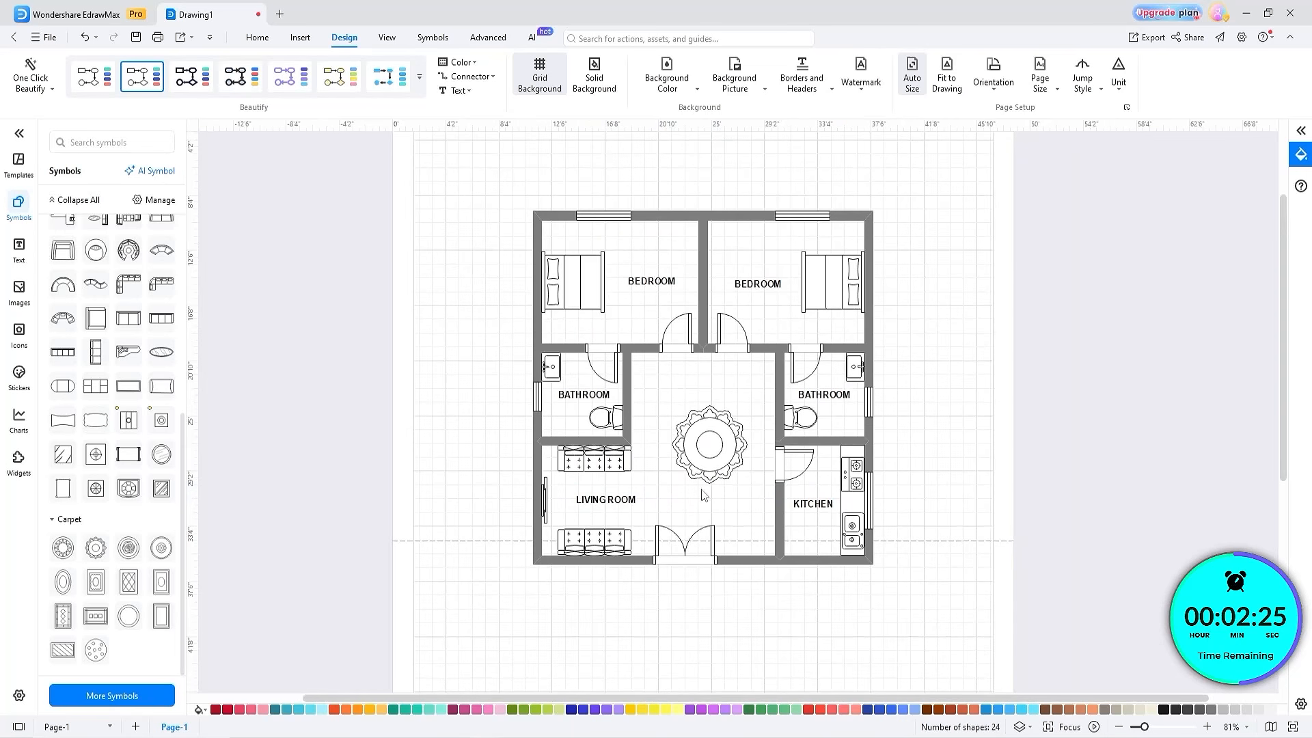
pyautogui.click(939, 83)
pyautogui.keyDown('ctrl'); pyautogui.scroll(2, 931, 454); pyautogui.keyUp('ctrl')
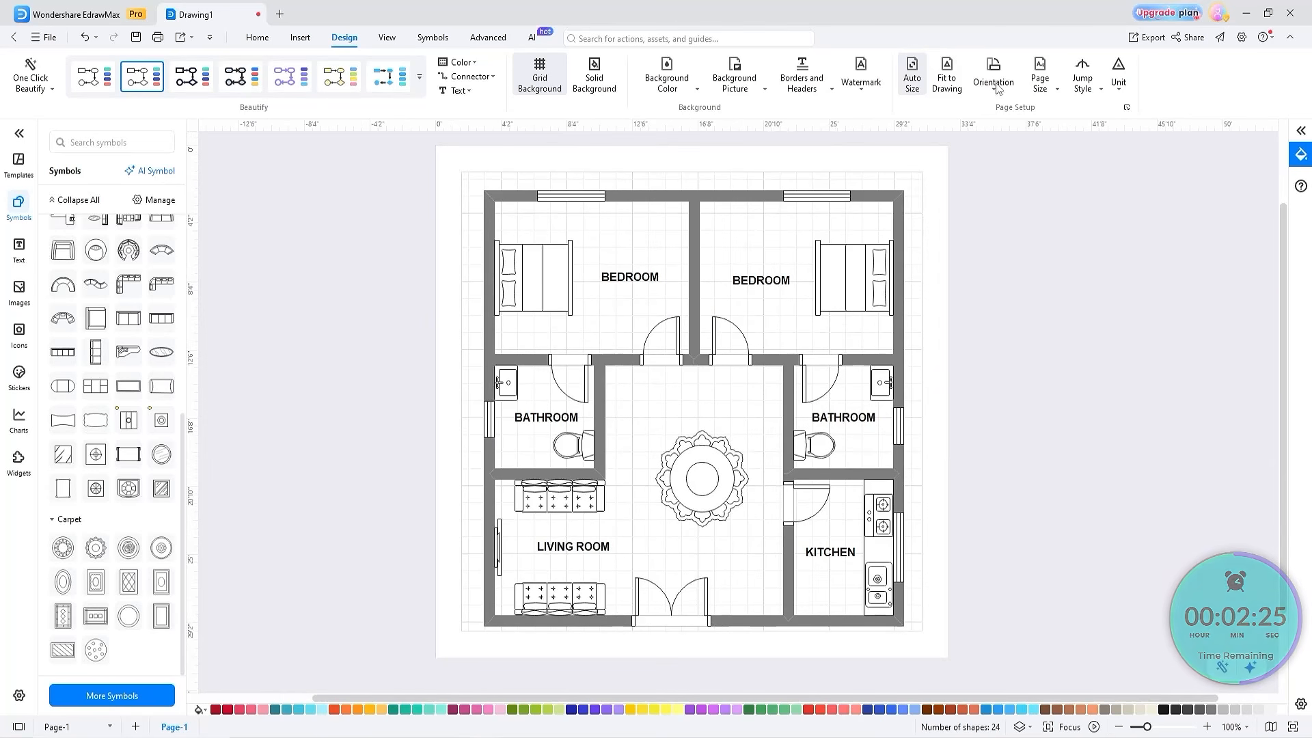
pyautogui.click(946, 77)
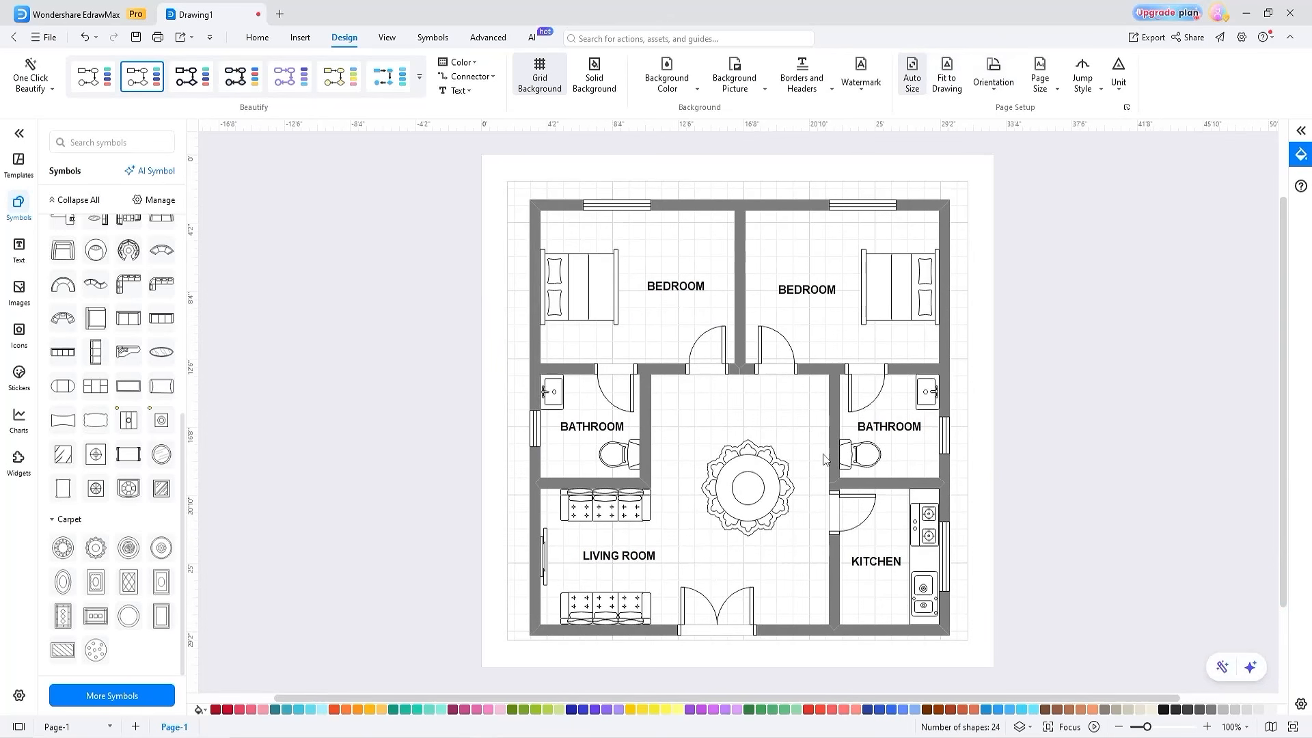